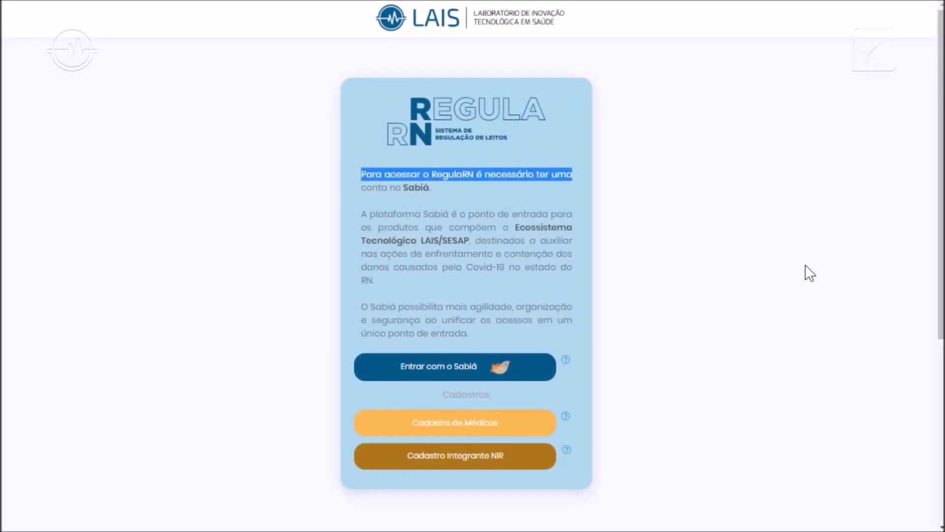
- Choose 'Entrar com o Sabiá' on RegulaRN to reach the Sabiá login page
left_click(491, 464)
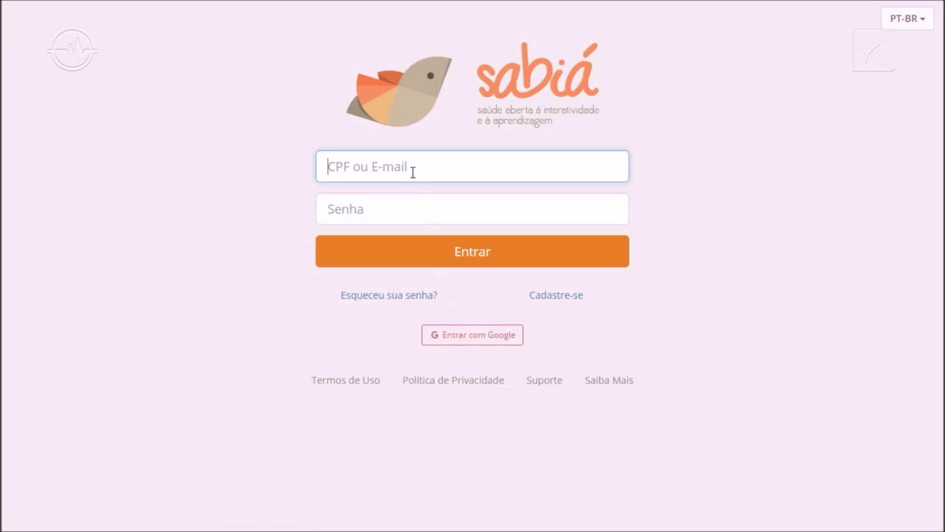
- Log into Sabiá using the account's CPF or e-mail and its password
type("ne")
left_click(378, 206)
left_click(455, 255)
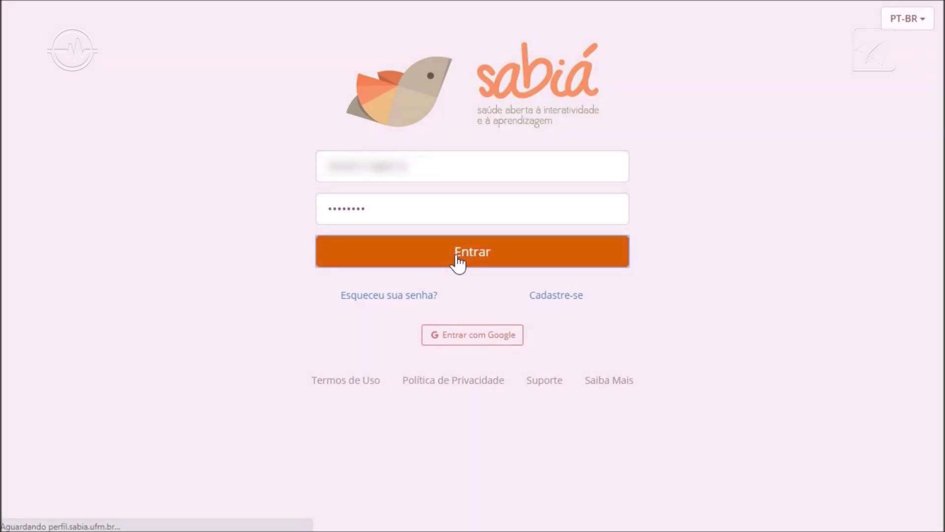
key("Tab")
key("Tab")
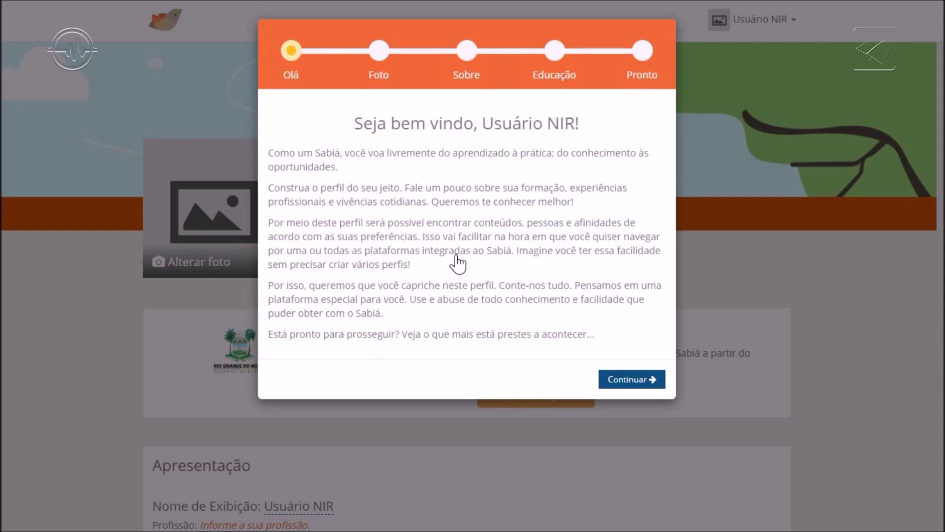
- Pass the wizard's 'Olá' welcome and 'Foto' steps without uploading a photo
key("Tab")
left_click(638, 390)
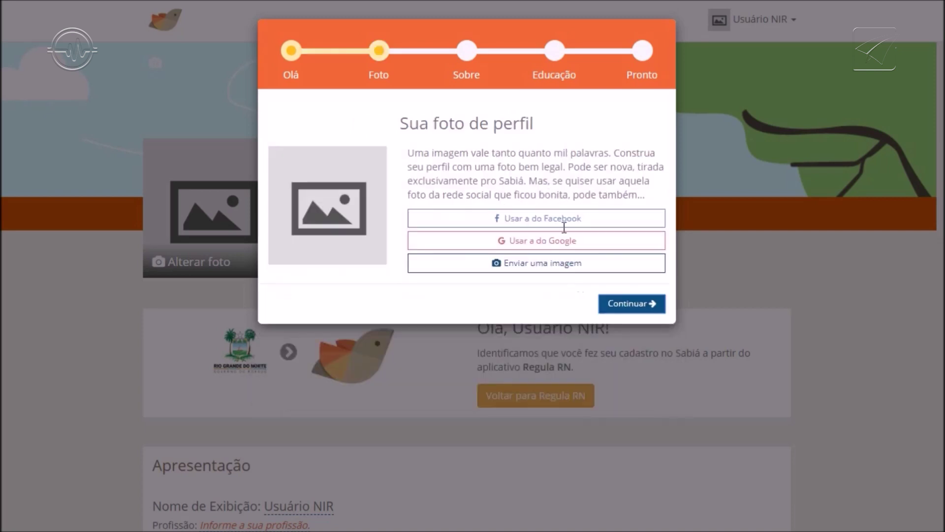
left_click(618, 305)
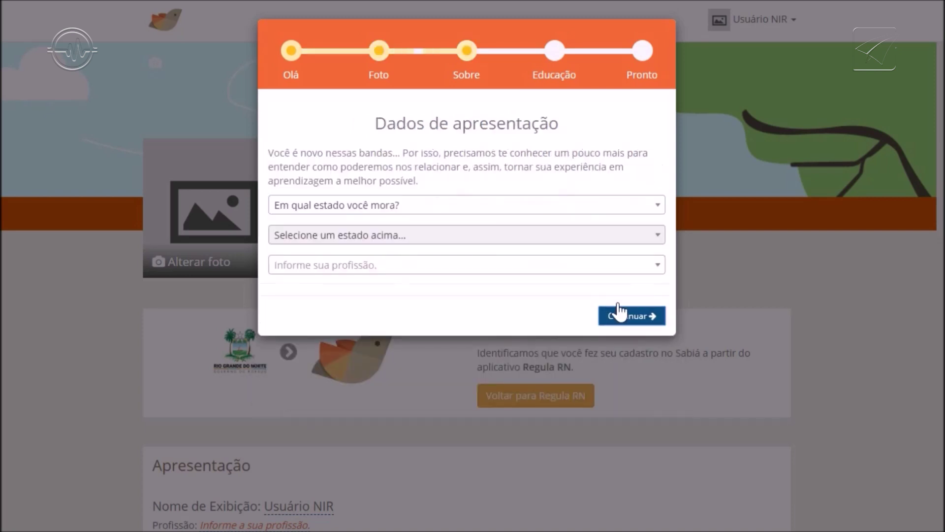
- Set the profile state to Rio Grande do Norte and the city to Natal
left_click(460, 205)
type("RIO")
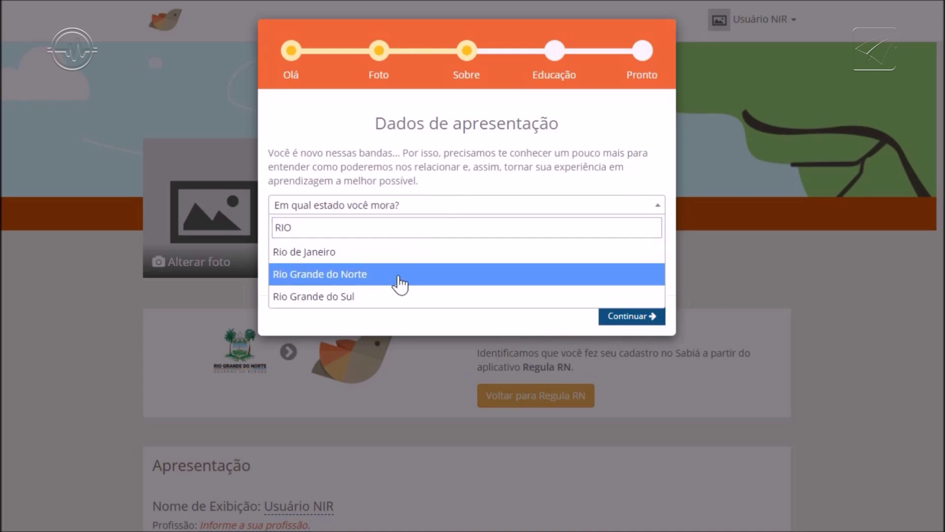
left_click(399, 279)
left_click(462, 235)
type("NATA")
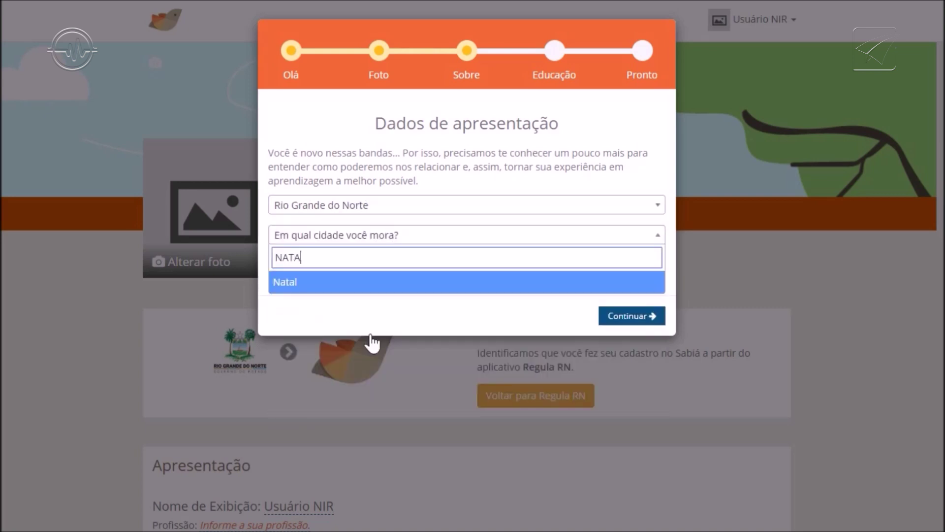
left_click(370, 282)
- Choose Enfermeiro as the profession and continue to the academic details step
left_click(384, 270)
type("ENFERMEIRO")
left_click(394, 318)
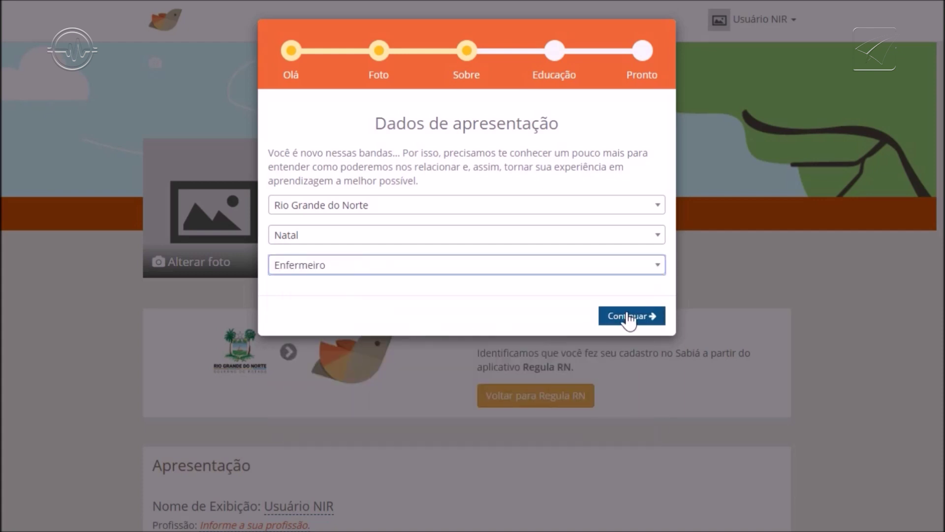
left_click(626, 318)
left_click(436, 196)
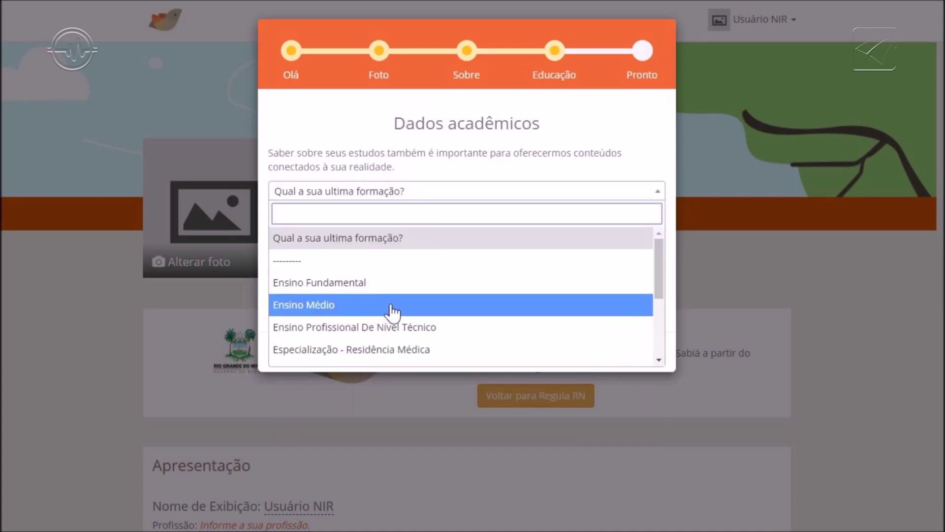
- Record a completed technical-level Cancerologia course at UFRN, 2016 to 2018
left_click(444, 329)
left_click(401, 223)
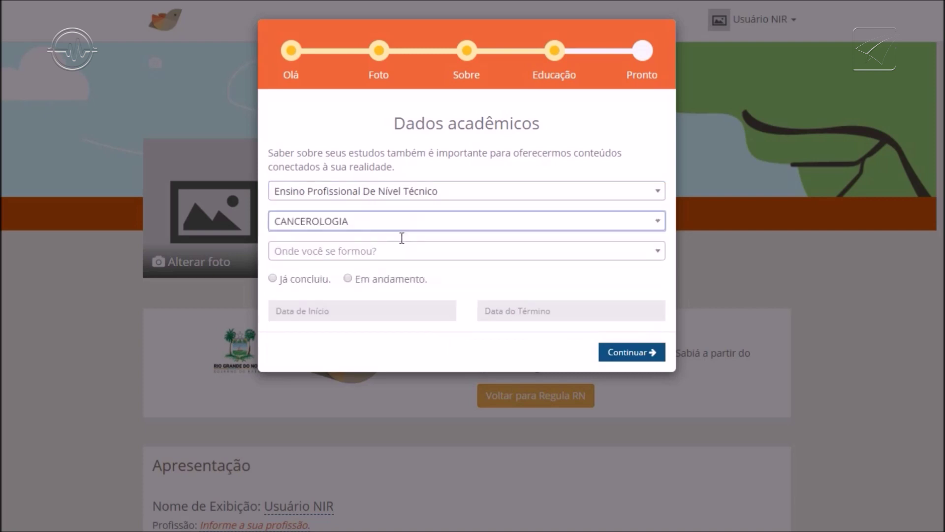
left_click(405, 254)
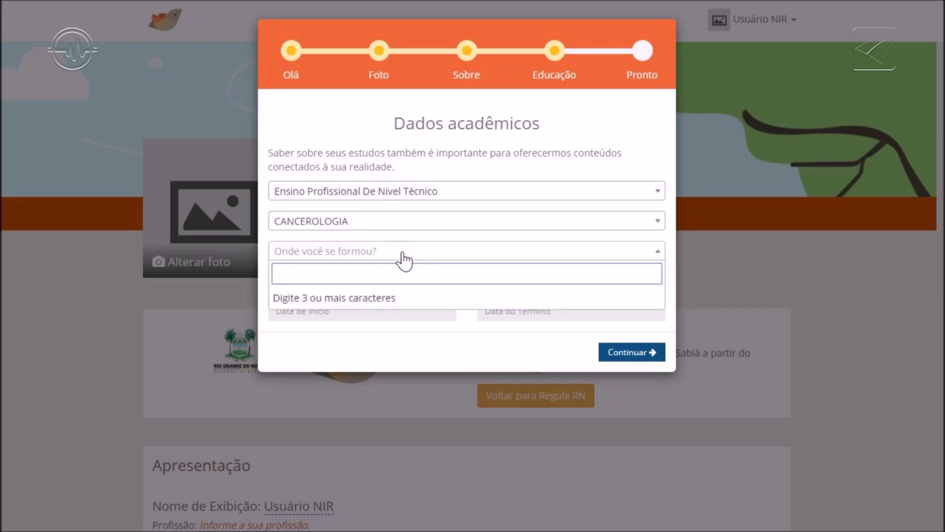
type("UFR")
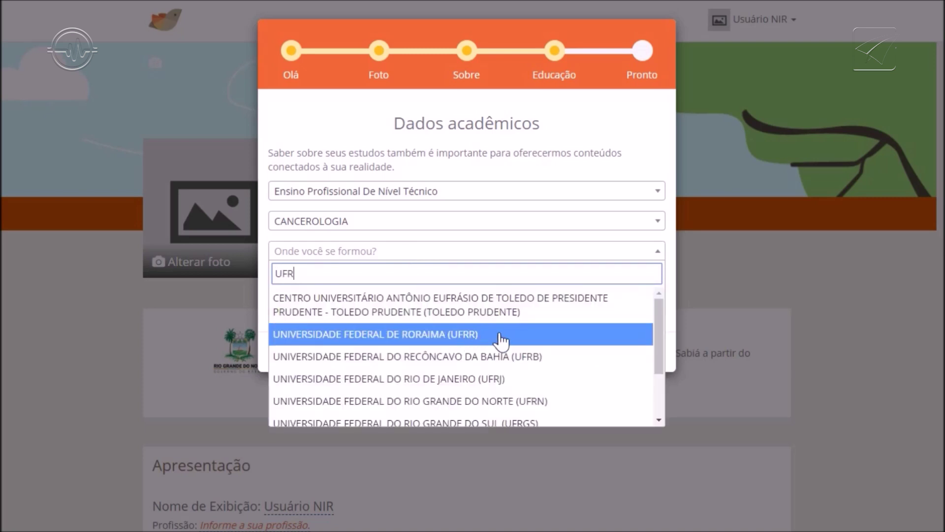
type("N")
left_click(512, 298)
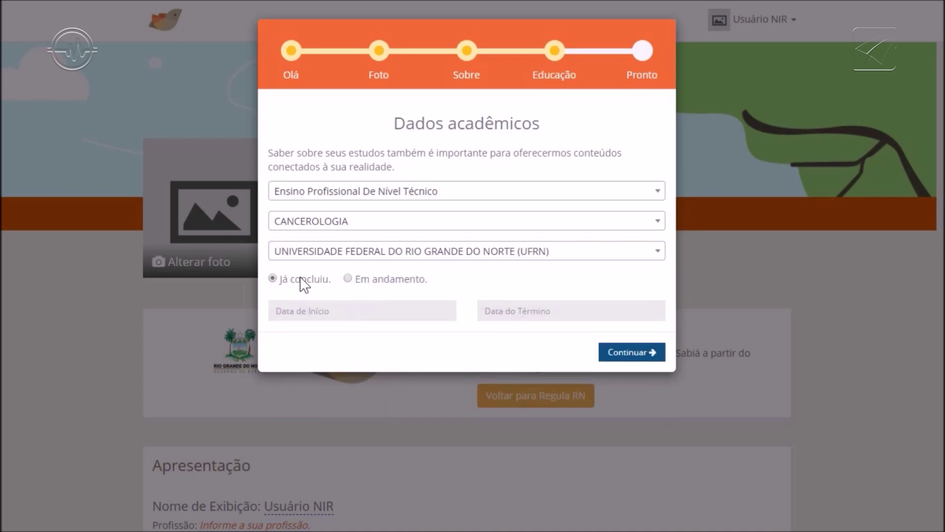
left_click(362, 314)
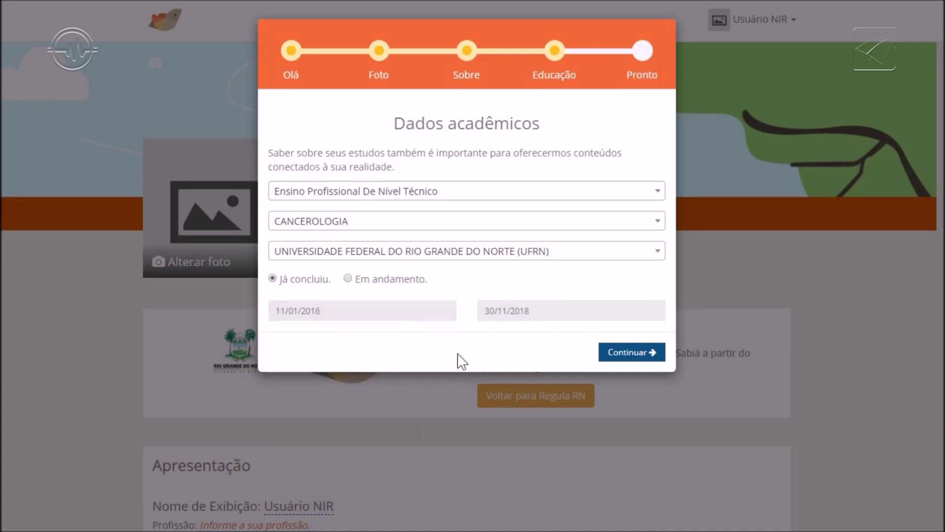
left_click(611, 354)
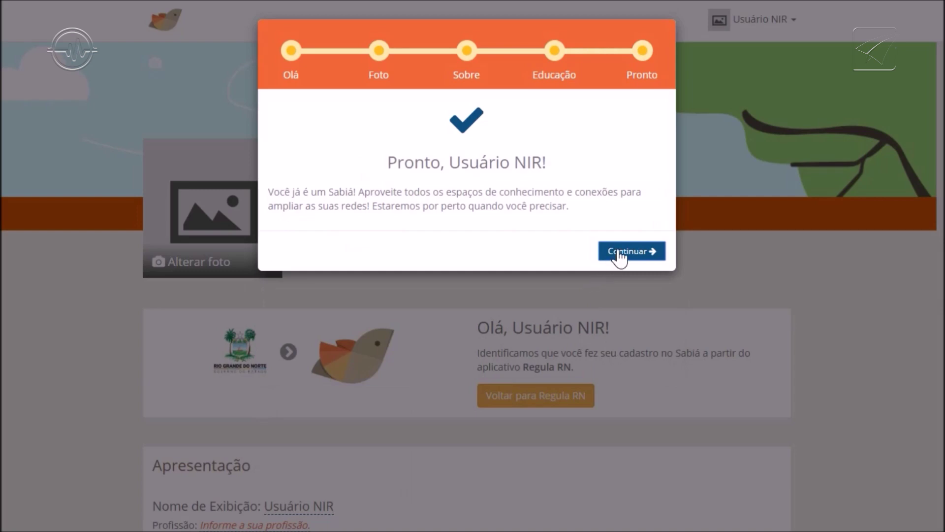
- Close the finished profile wizard and return from Sabiá to RegulaRN
left_click(617, 258)
scroll(658, 303, "down", 2)
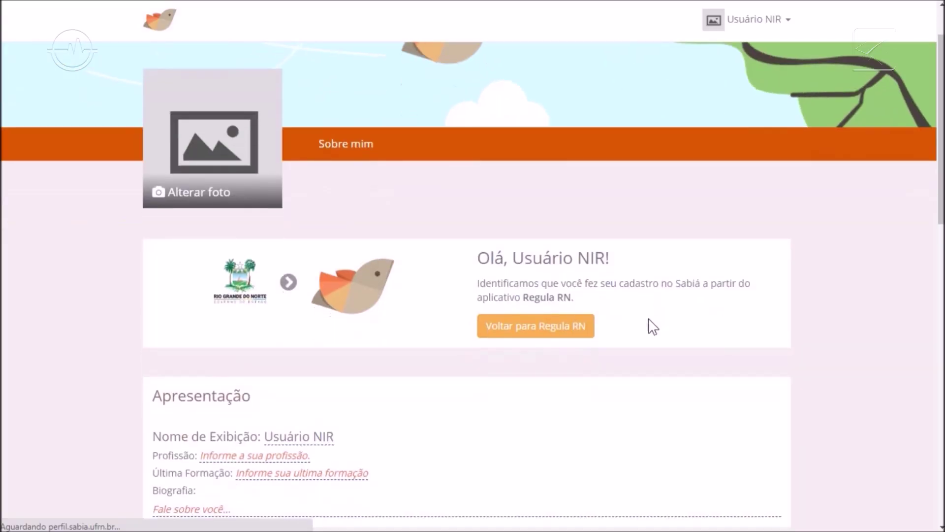
left_click(564, 330)
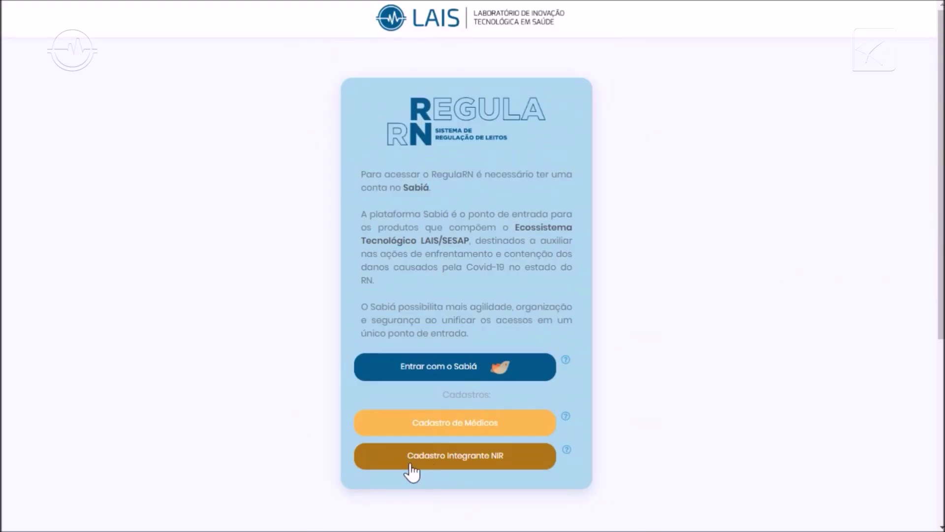
- Try the Sabiá sign-in, dismiss the no-active-profiles error, and open 'Cadastro Integrante NIR'
left_click(454, 459)
left_click(490, 378)
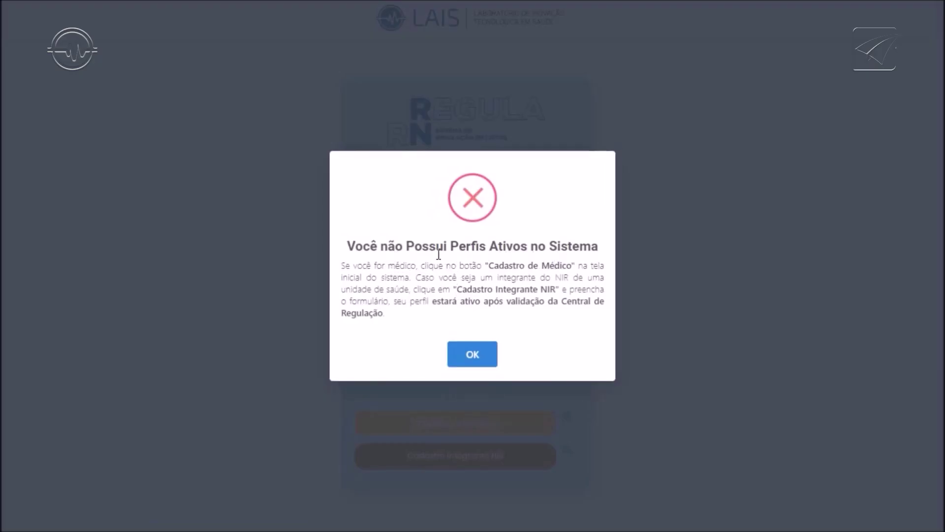
left_click(477, 358)
left_click(475, 457)
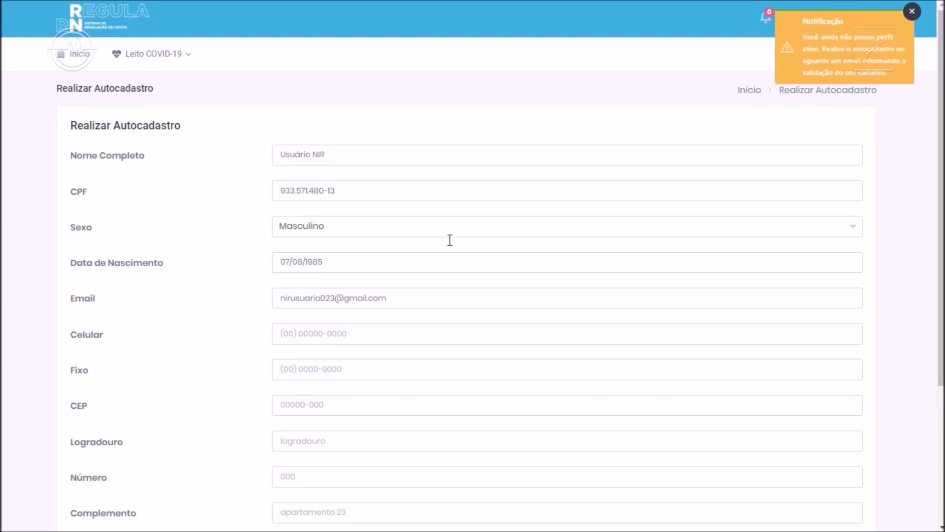
- Fill in the mobile phone number and the address postal code
scroll(894, 170, "down", 3)
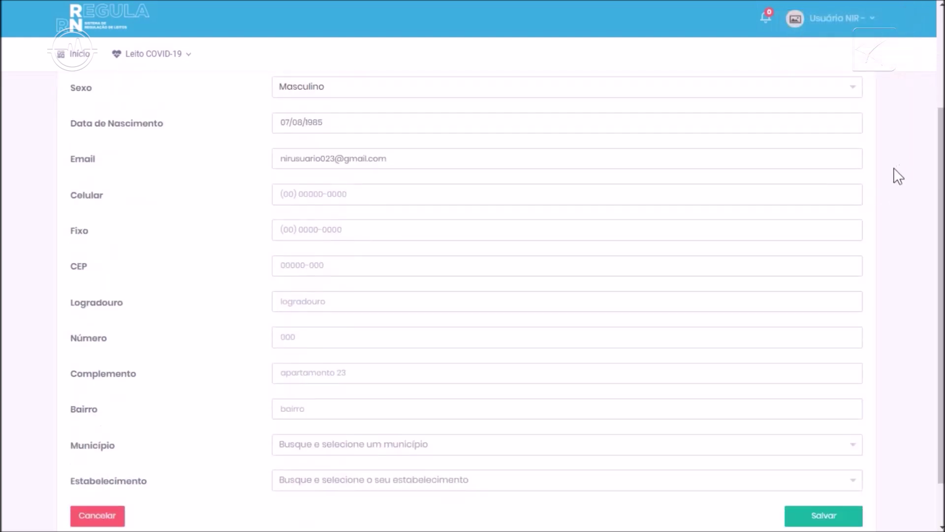
left_click(287, 196)
type("8499")
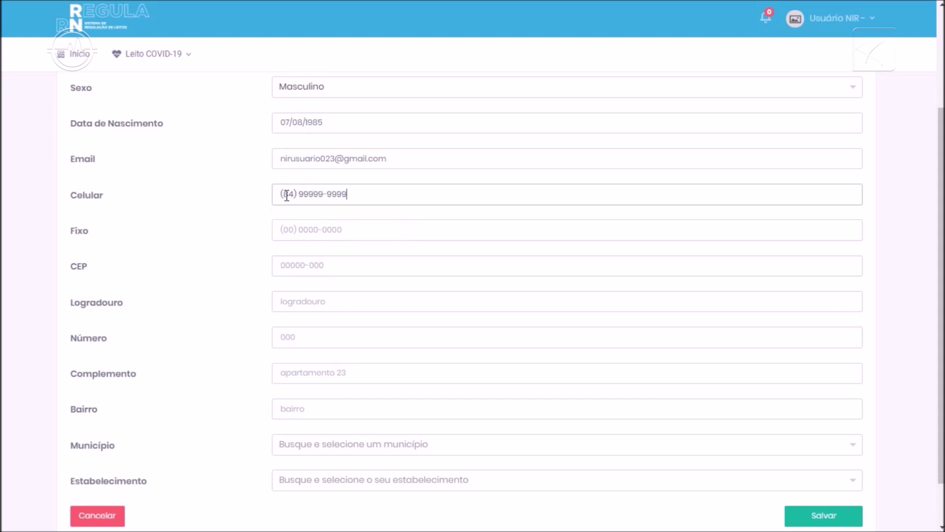
left_click(443, 266)
type("59086-350")
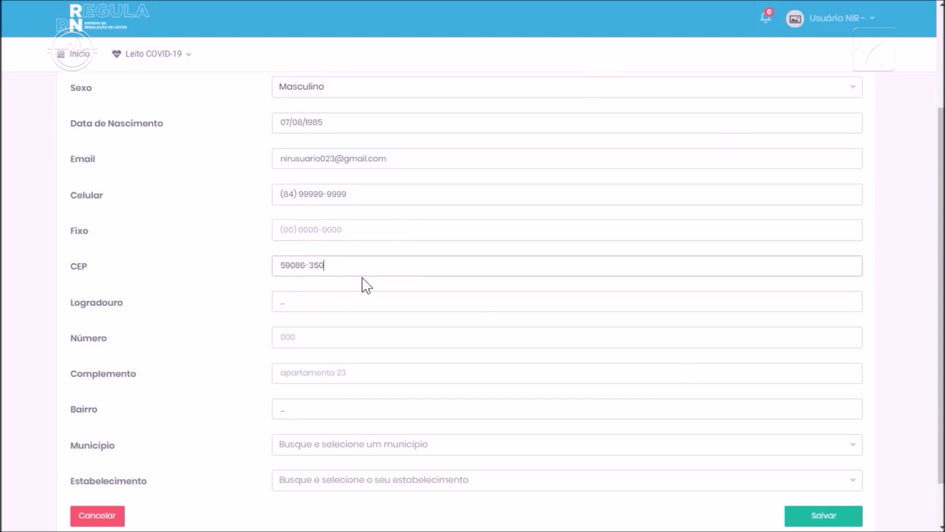
- Select UPA CONCHECITA CIARLINI - SANTO ANTÔNIO as the establishment and save the registration
left_click(294, 488)
type("UPA")
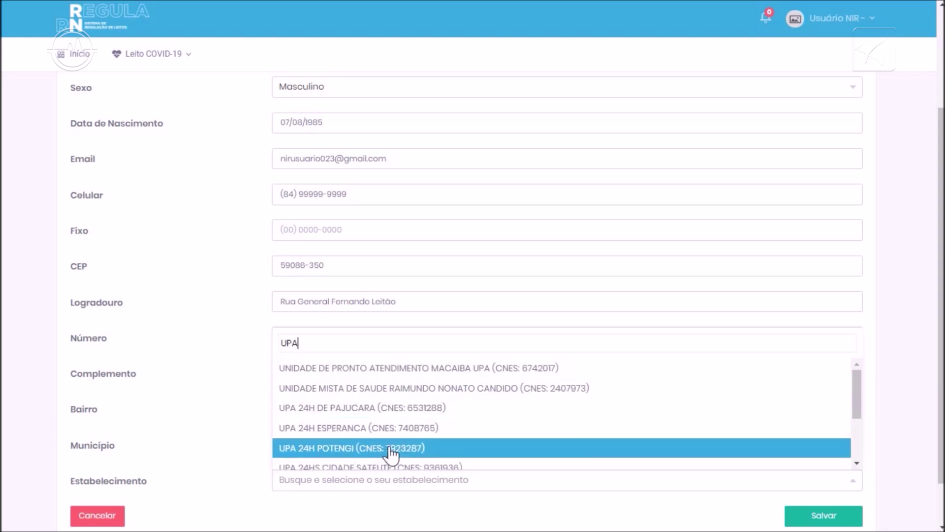
scroll(403, 433, "down", 3)
left_click(409, 418)
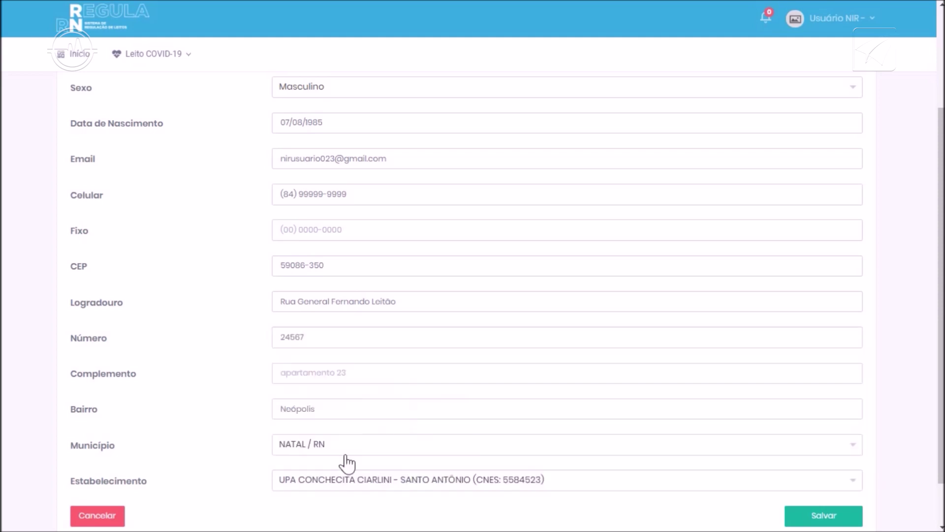
left_click(805, 525)
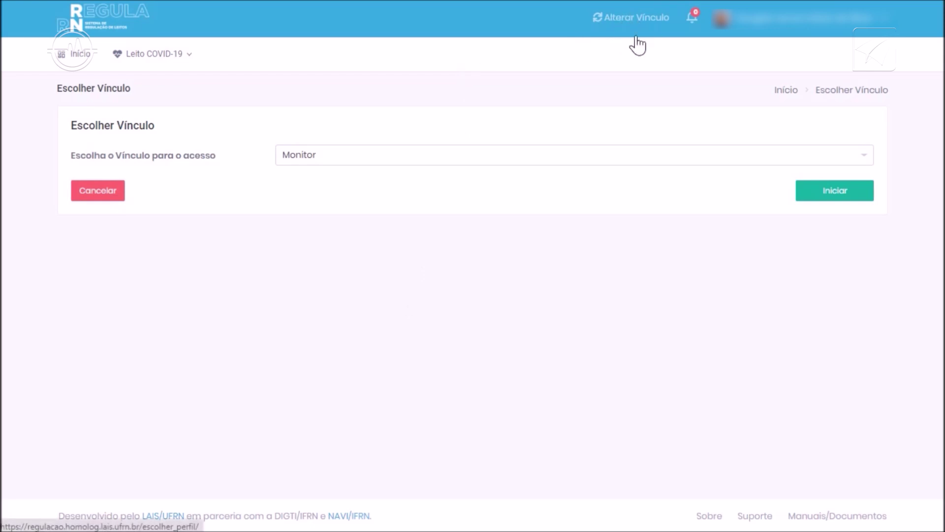
- Select NIR - UPA 24H ESPERANCA(7408765) in the 'Escolha o Vínculo para o acesso' list
left_click(332, 169)
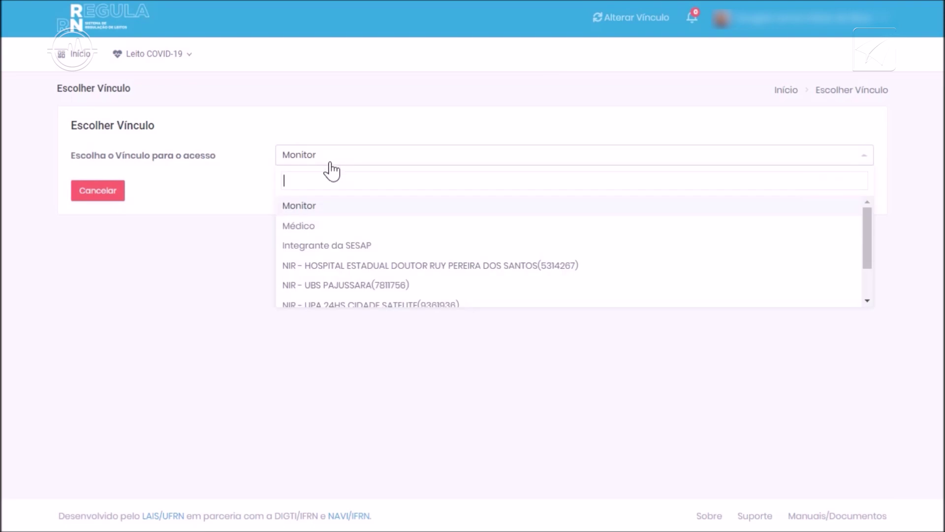
scroll(384, 278, "down", 2)
scroll(383, 278, "up", 2)
left_click(311, 206)
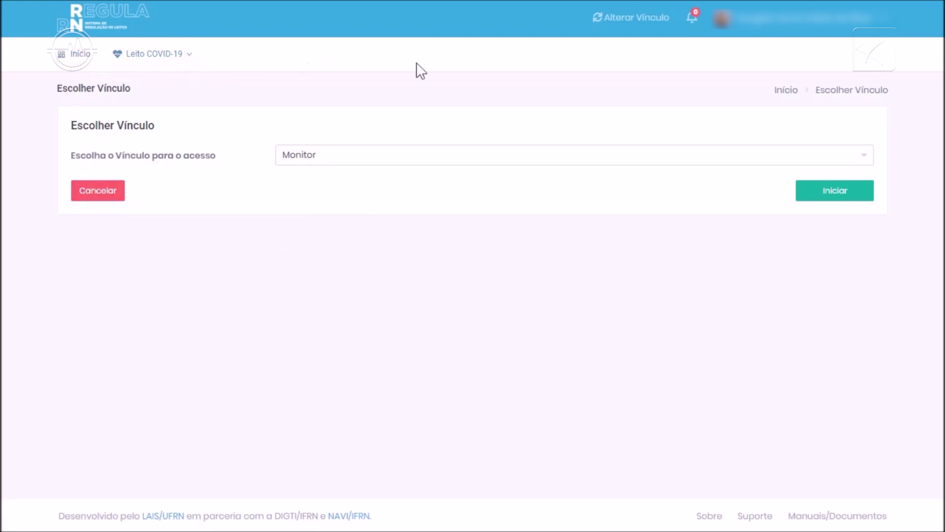
left_click(858, 157)
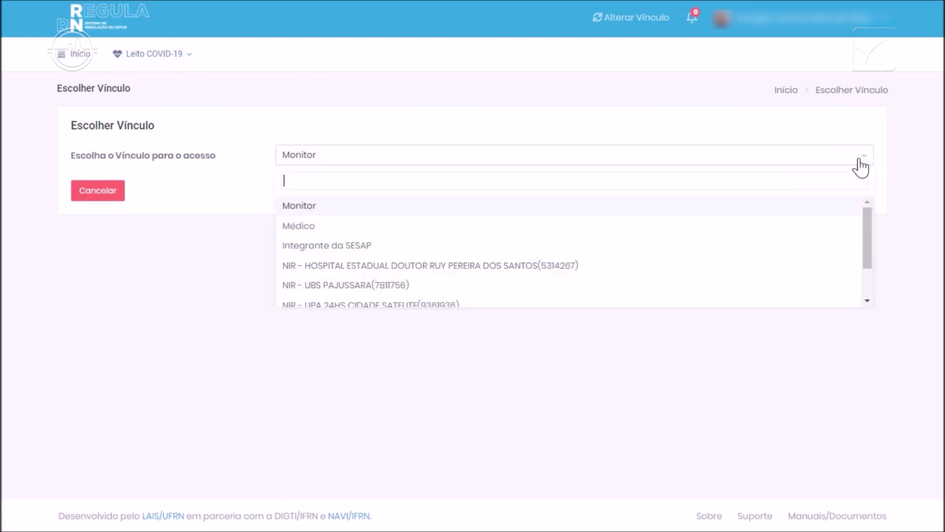
scroll(363, 256, "down", 2)
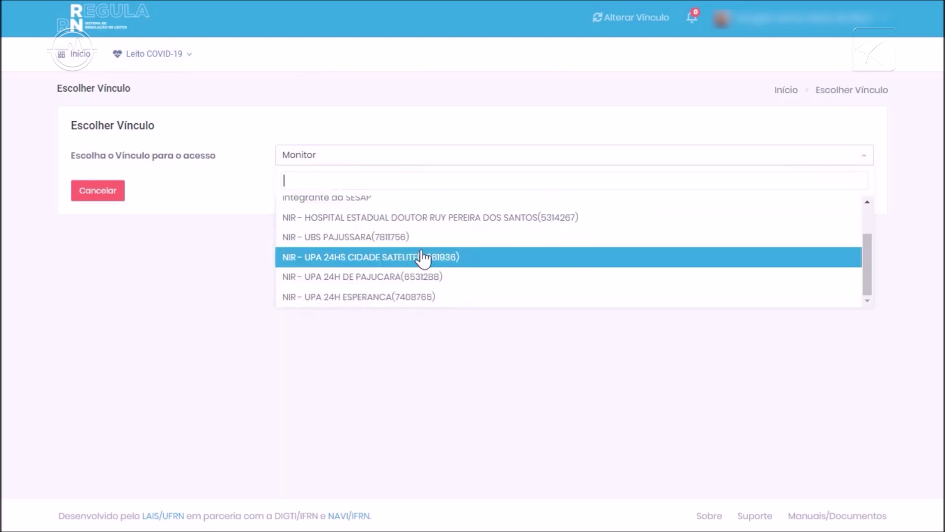
left_click(386, 296)
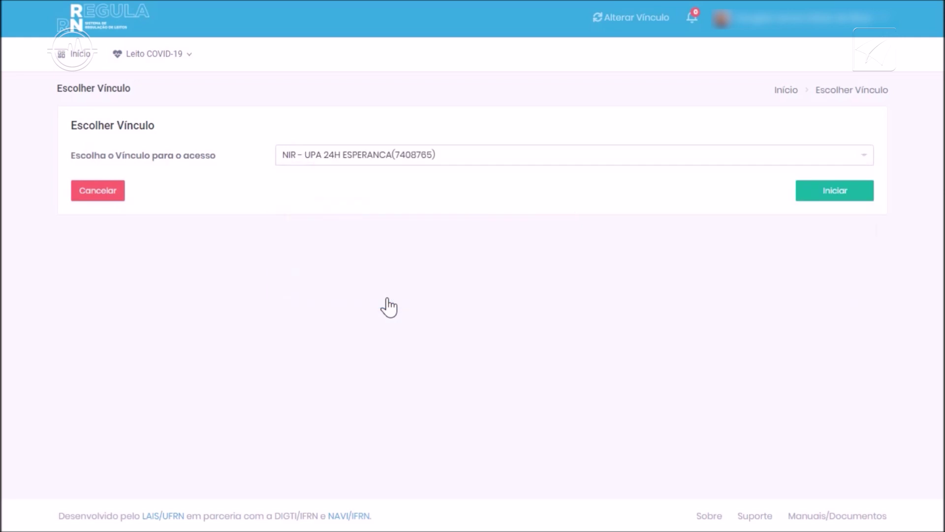
- Start with the selected NIR vínculo to reach the Página Inicial
left_click(853, 199)
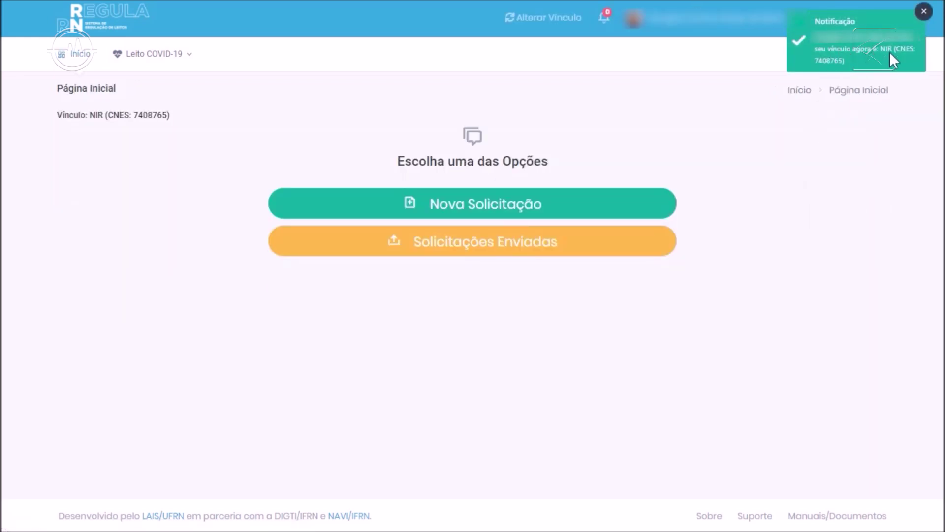